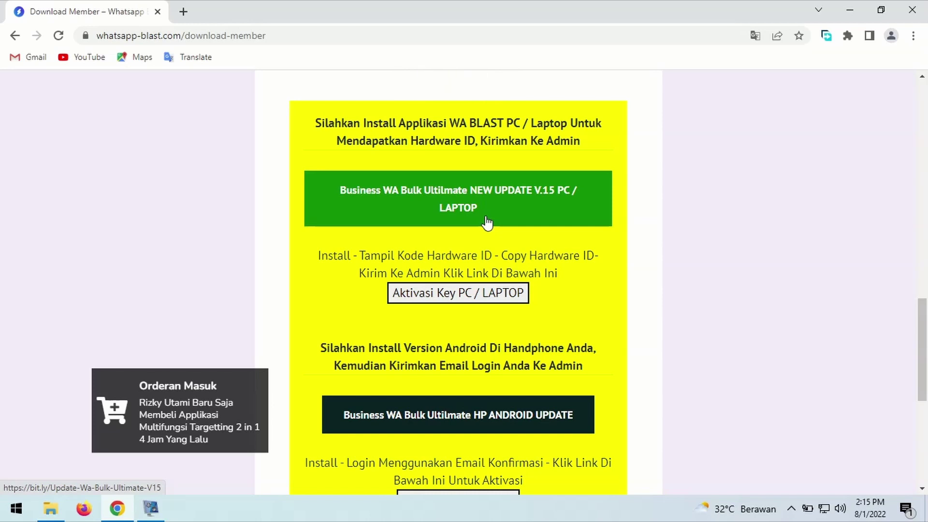
- Download the Wa Bulk Ultimate V.15 PC / laptop archive, saving Update-Wa-Bulk-Ultimate-V.15.rar to the Downloads folder
{"action": "left_click", "coordinate": [487, 222]}
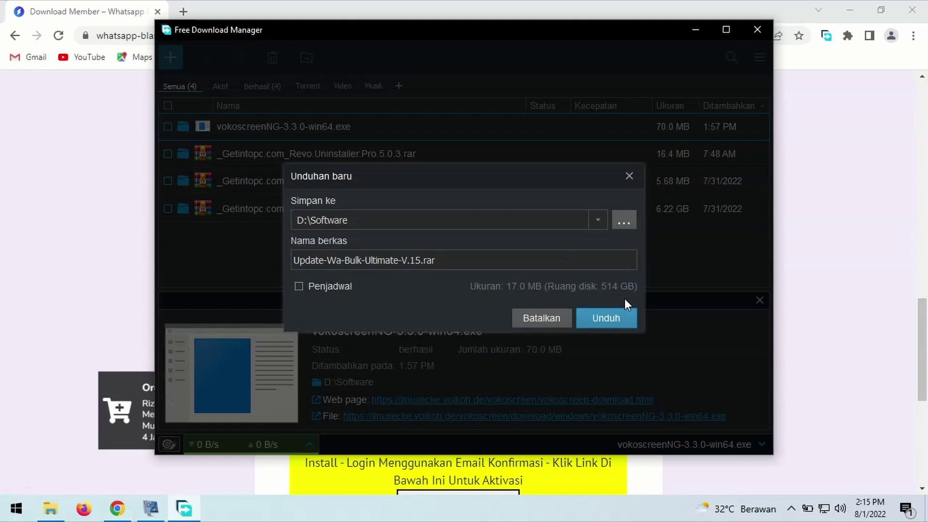
{"action": "left_click", "coordinate": [597, 222]}
{"action": "left_click", "coordinate": [625, 224]}
{"action": "left_click", "coordinate": [625, 224]}
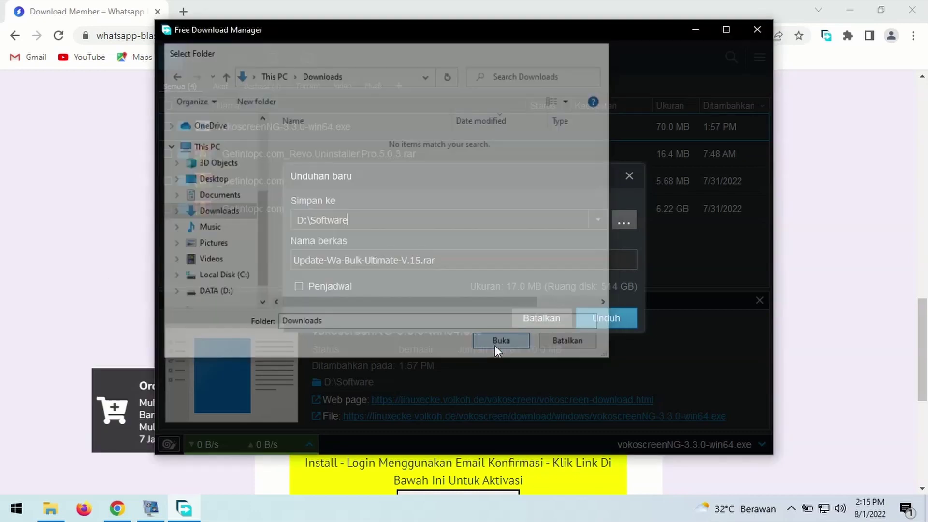
{"action": "left_click", "coordinate": [498, 341]}
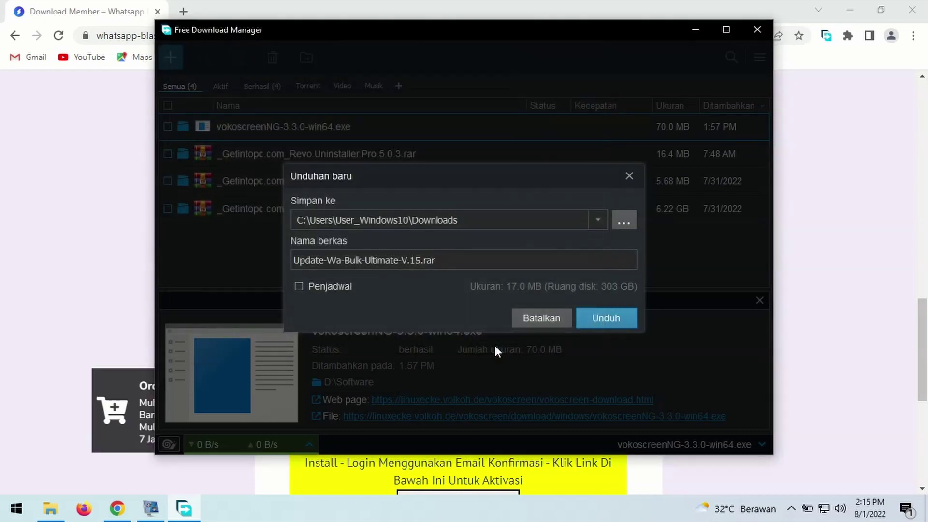
{"action": "left_click", "coordinate": [606, 318]}
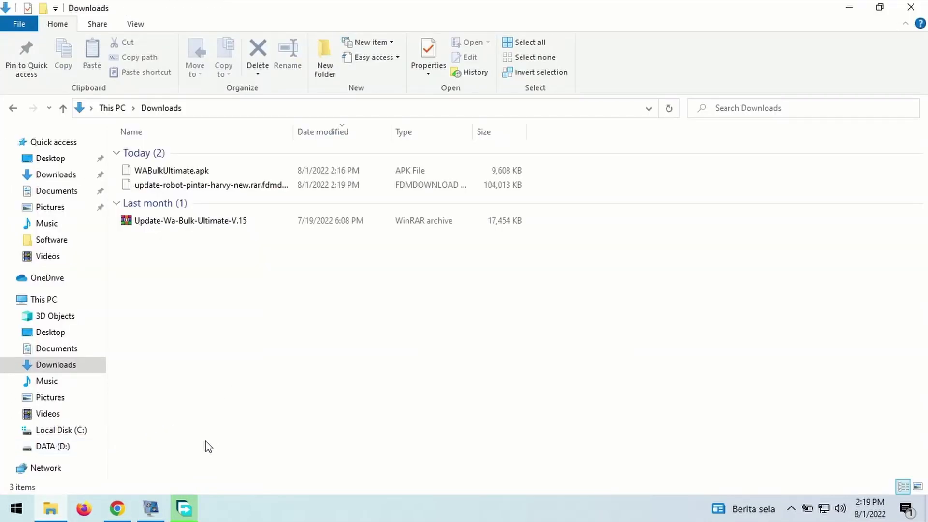
- Extract the Update-Wa-Bulk-Ultimate-V.15 archive in place in Downloads and open the extracted folder
{"action": "left_click", "coordinate": [243, 223]}
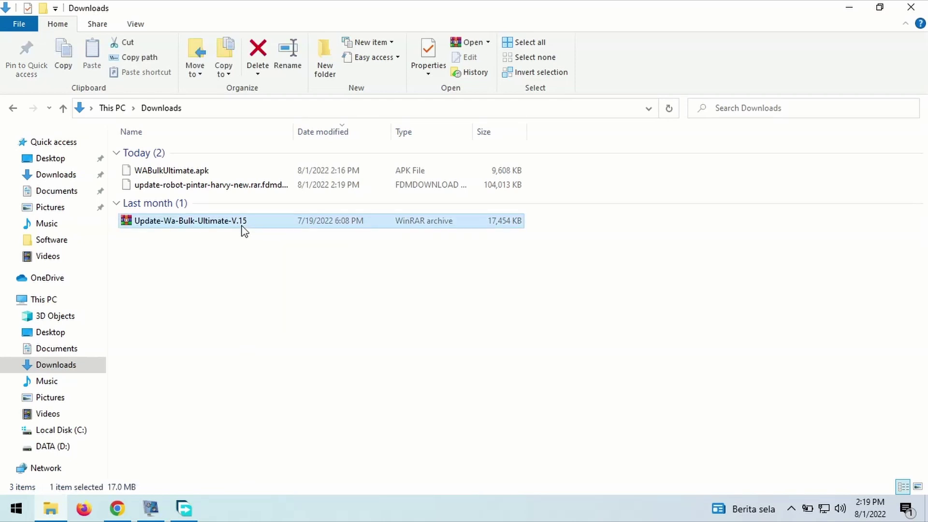
{"action": "right_click", "coordinate": [242, 227]}
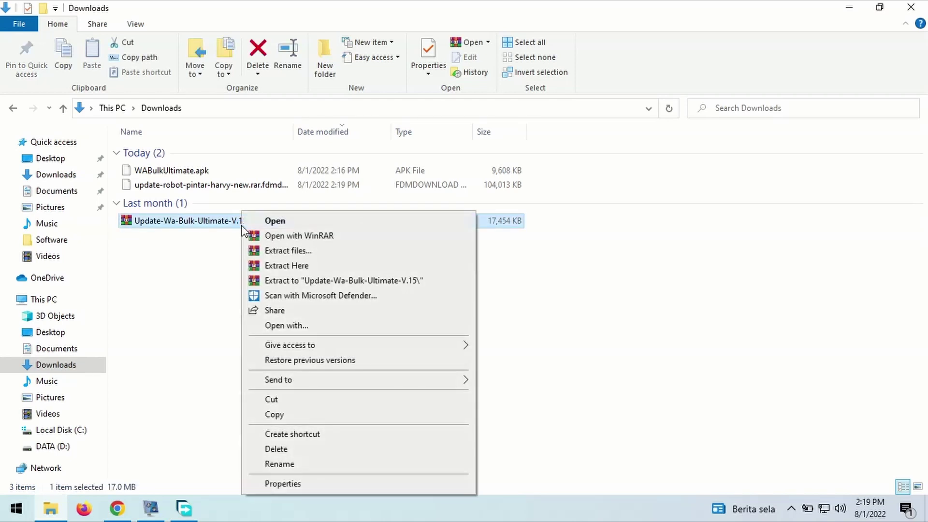
{"action": "left_click", "coordinate": [279, 267]}
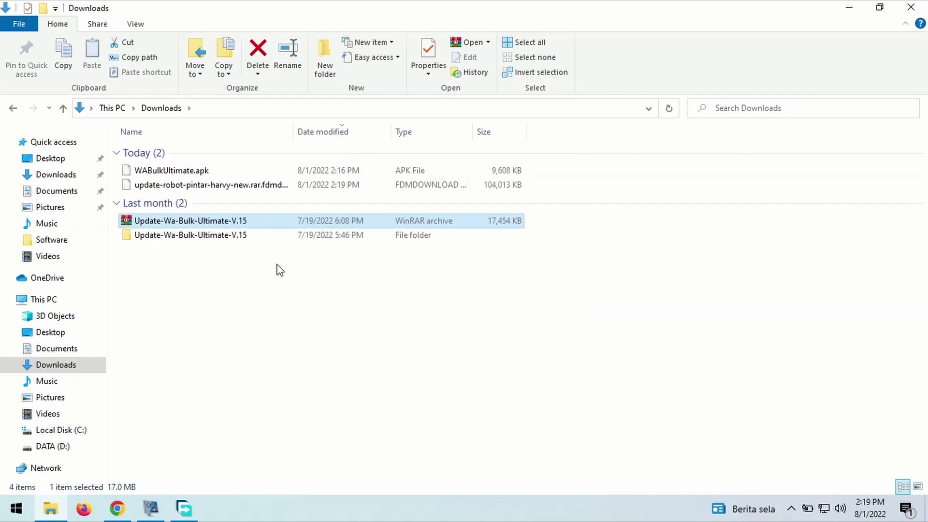
{"action": "left_click", "coordinate": [262, 237]}
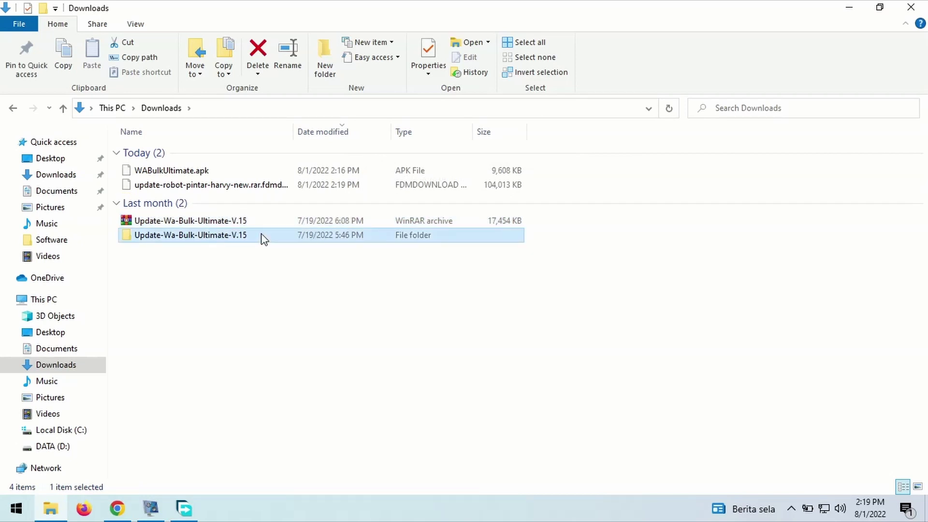
{"action": "double_click", "coordinate": [264, 237]}
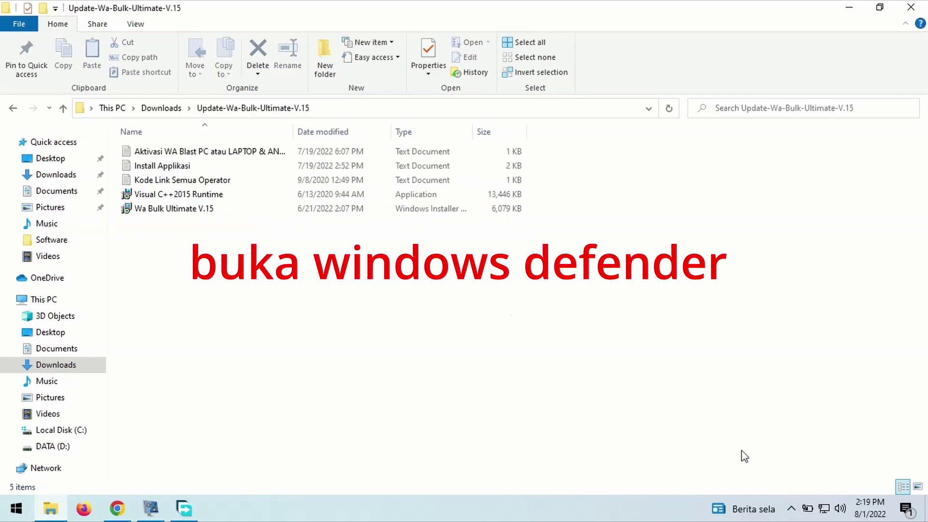
- Turn off Real-time protection and Cloud-delivered protection in the Windows Security virus & threat protection settings
{"action": "left_click", "coordinate": [790, 509]}
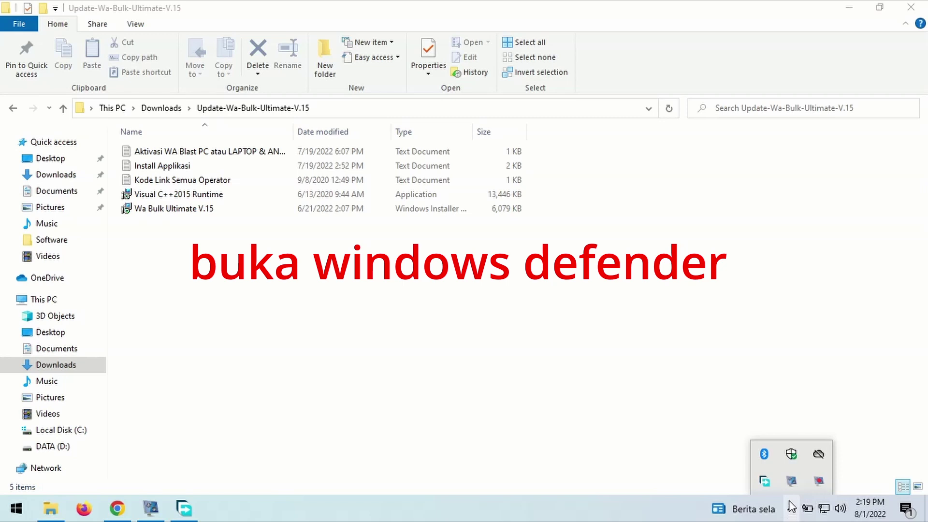
{"action": "left_click", "coordinate": [791, 454]}
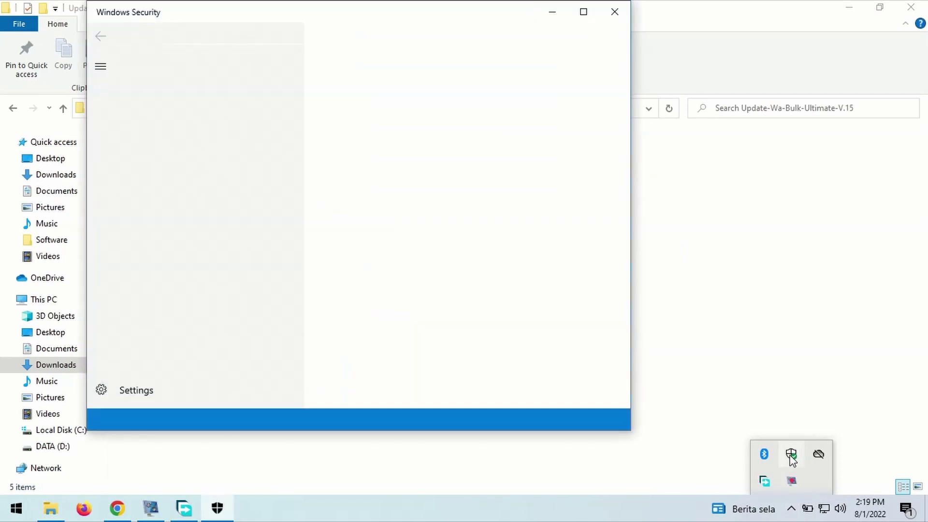
{"action": "left_click", "coordinate": [223, 203]}
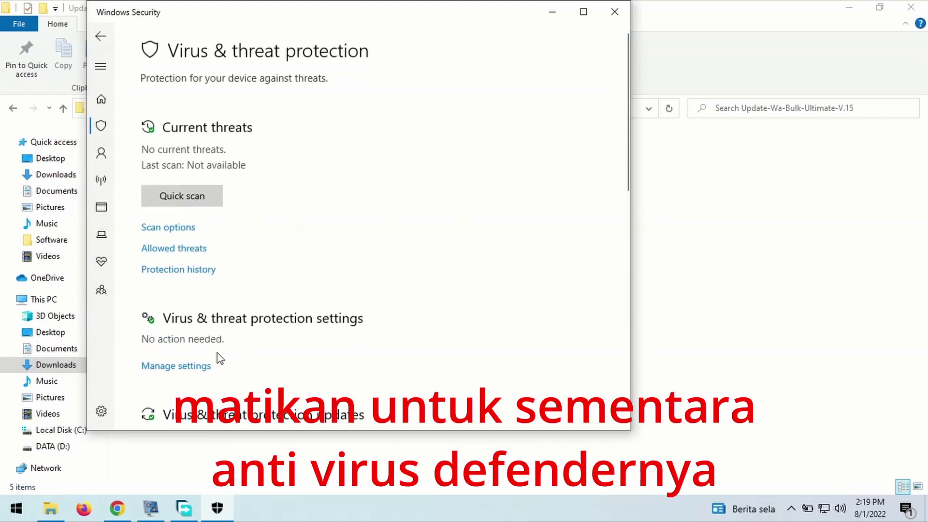
{"action": "left_click", "coordinate": [195, 370]}
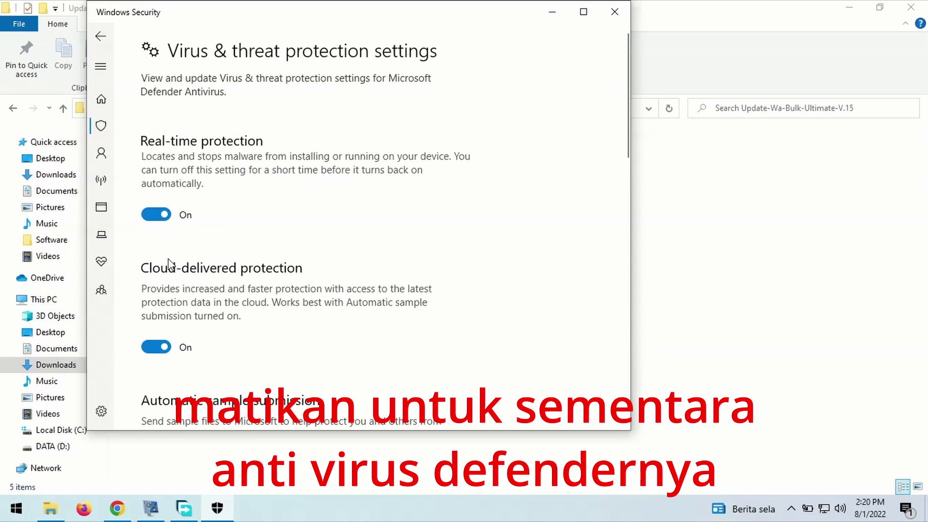
{"action": "left_click", "coordinate": [164, 215]}
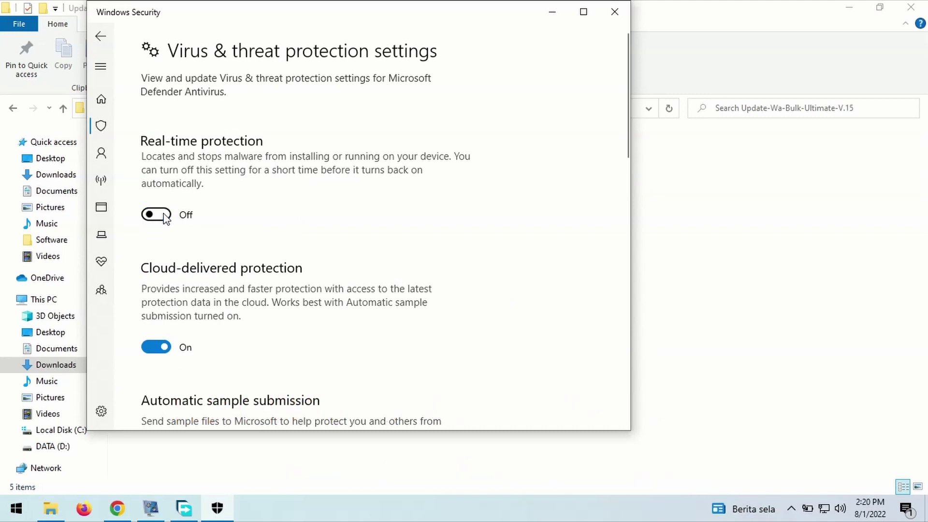
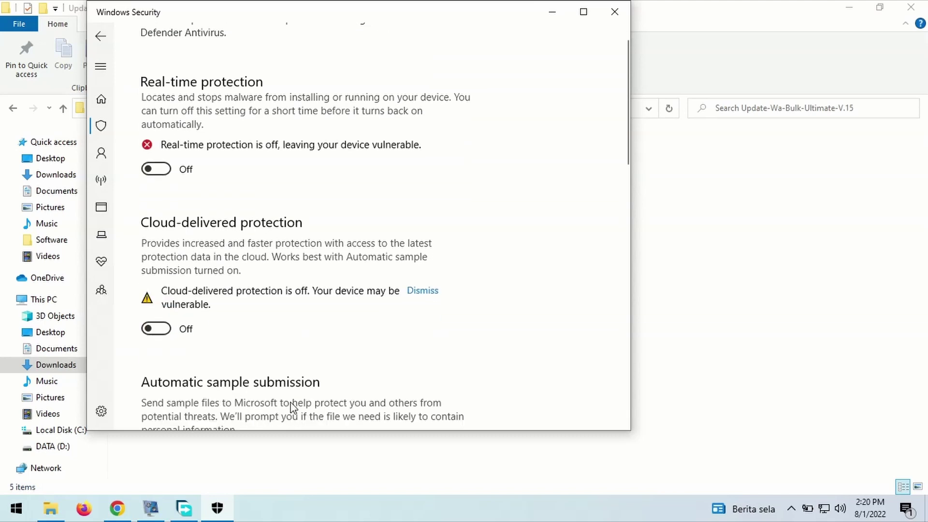
- Turn off Automatic sample submission and Tamper Protection, and minimize Windows Security
{"action": "scroll", "coordinate": [291, 408], "scroll_direction": "down", "scroll_amount": 2}
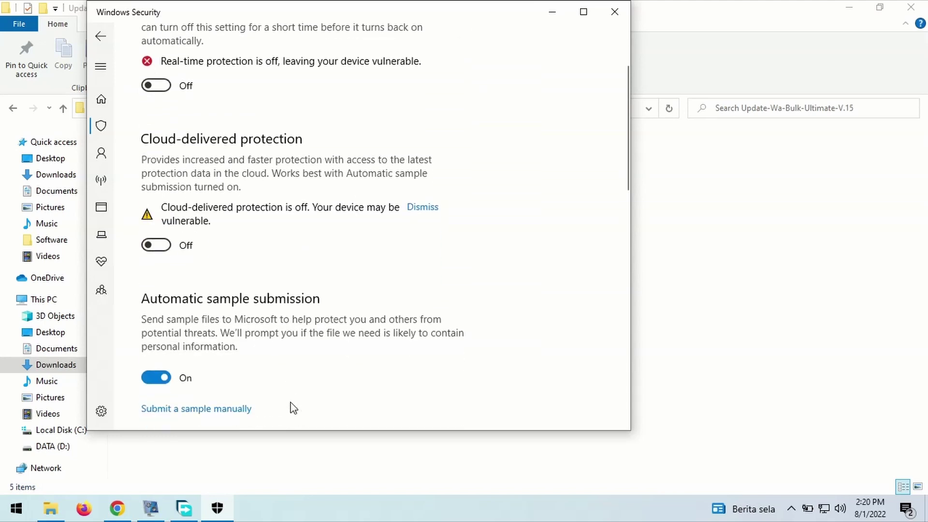
{"action": "left_click", "coordinate": [147, 376]}
{"action": "scroll", "coordinate": [294, 380], "scroll_direction": "down", "scroll_amount": 3}
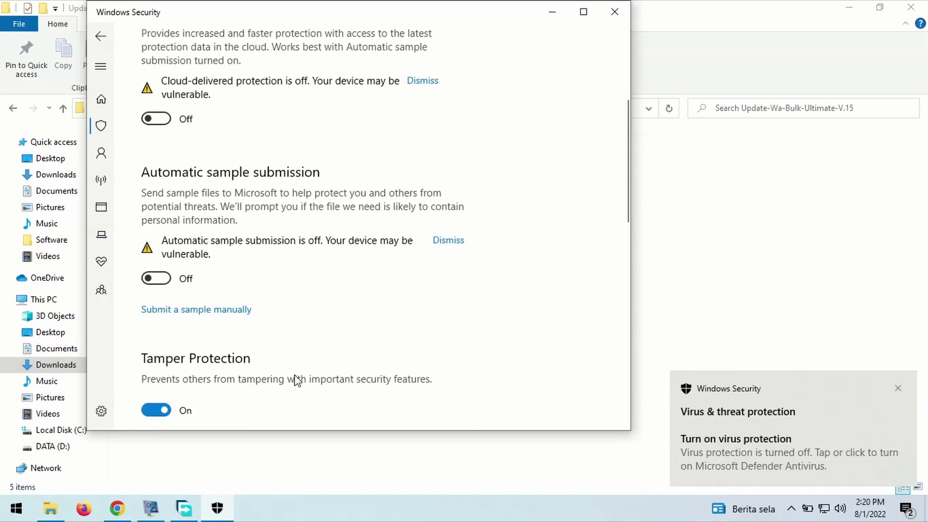
{"action": "scroll", "coordinate": [297, 380], "scroll_direction": "down", "scroll_amount": 2}
{"action": "left_click", "coordinate": [157, 342]}
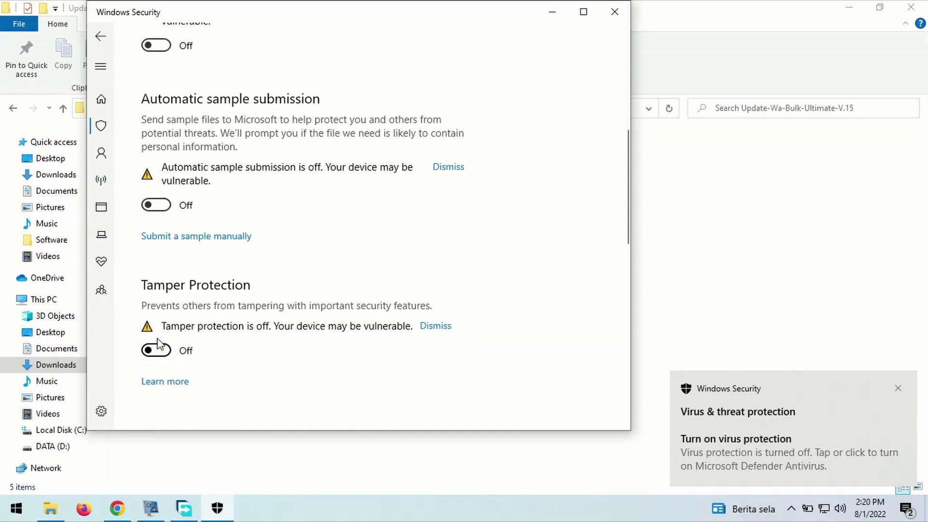
{"action": "scroll", "coordinate": [301, 376], "scroll_direction": "down", "scroll_amount": 6}
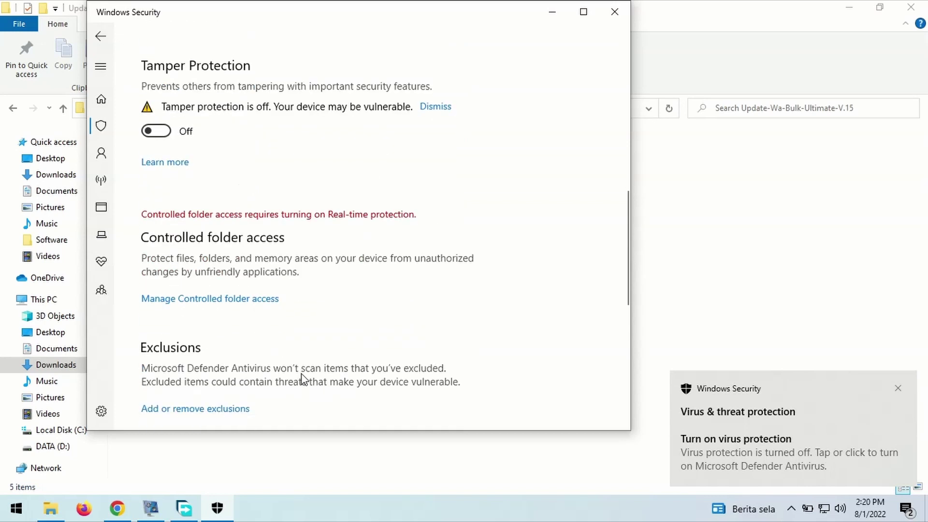
{"action": "left_click", "coordinate": [551, 15]}
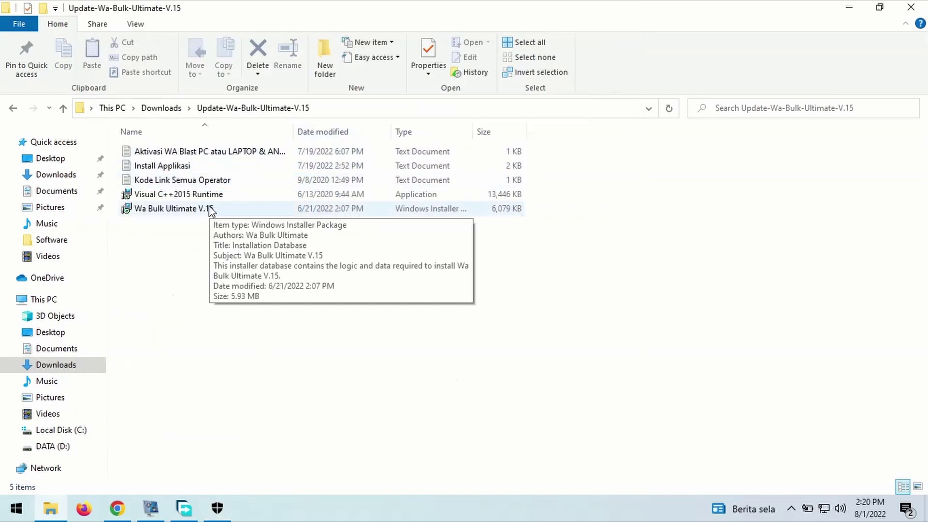
- Install Wa Bulk Ultimate V.15 from the extracted folder, keeping the default installation folder
{"action": "double_click", "coordinate": [211, 208]}
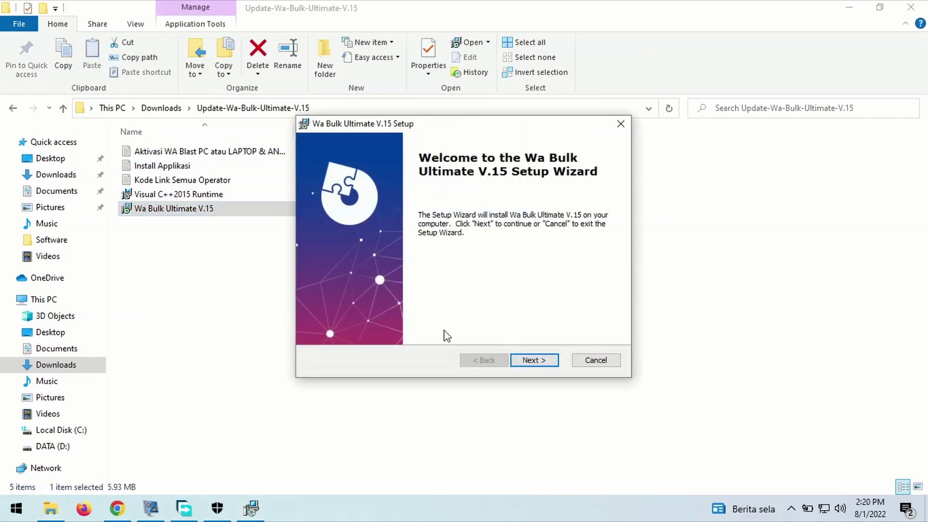
{"action": "left_click", "coordinate": [532, 360]}
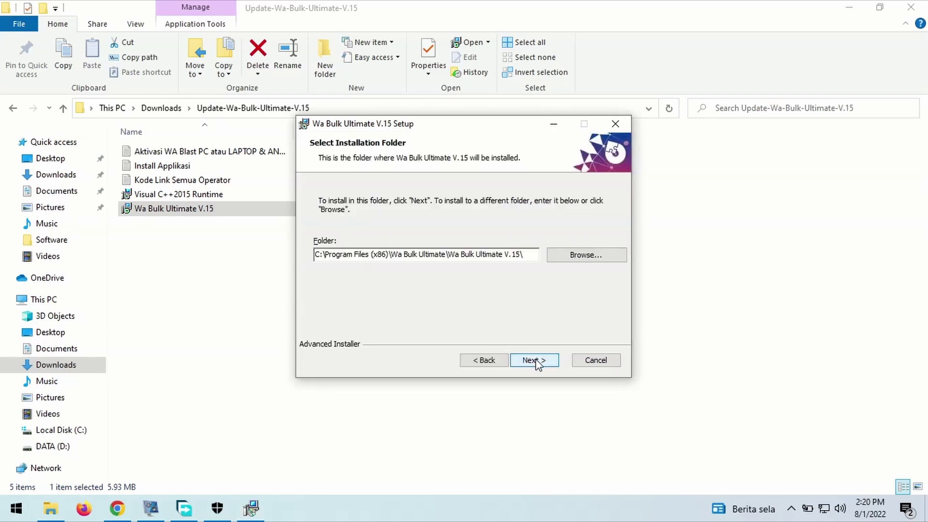
{"action": "left_click", "coordinate": [536, 361]}
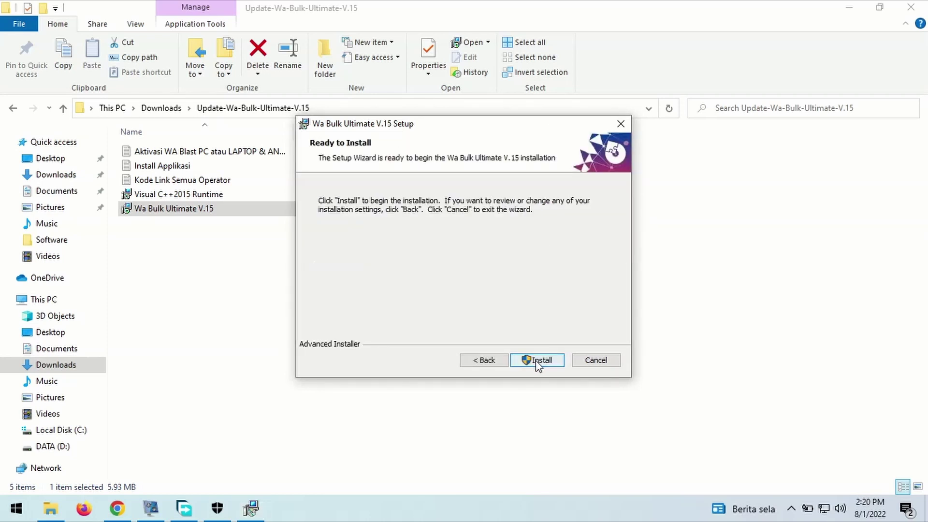
{"action": "left_click", "coordinate": [536, 361]}
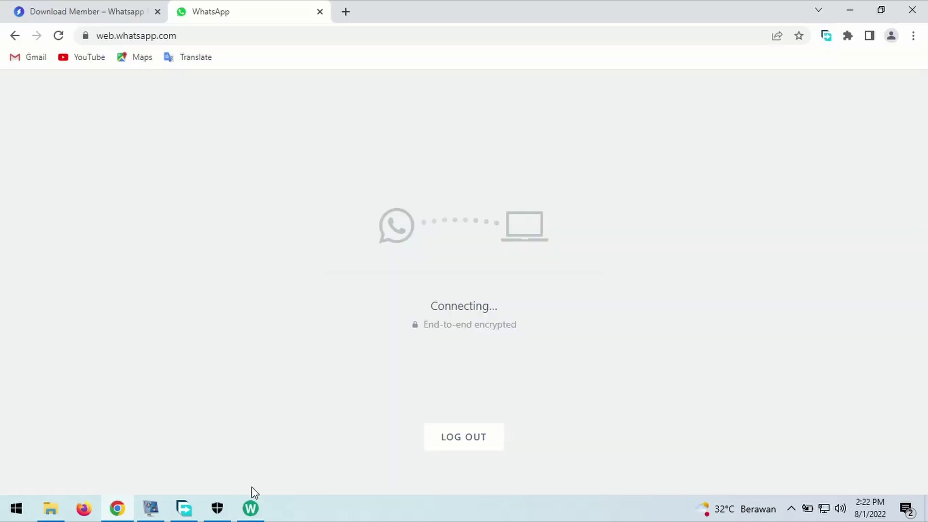
- Copy the hardware ID from the Wa Bulk Ultimate registration dialog and send it to the admin in WhatsApp Web
{"action": "left_click", "coordinate": [250, 508]}
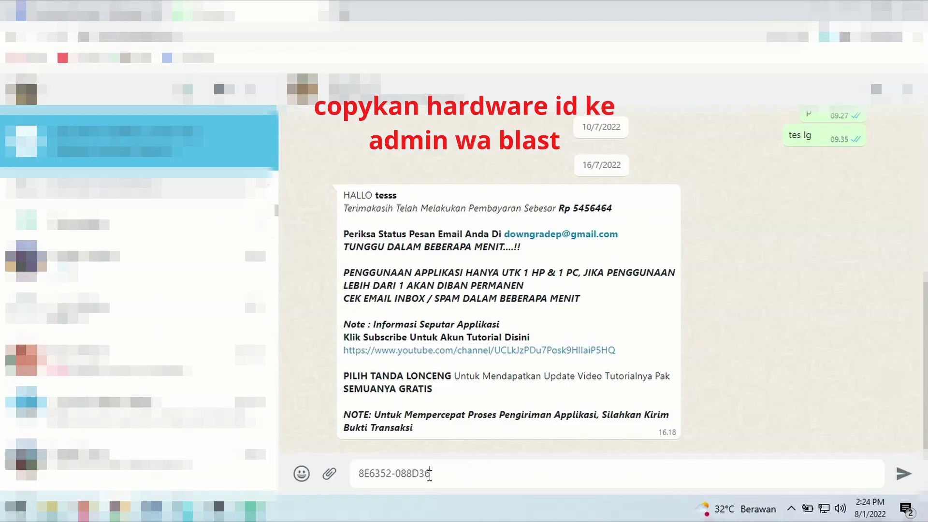
{"action": "key", "text": "Return"}
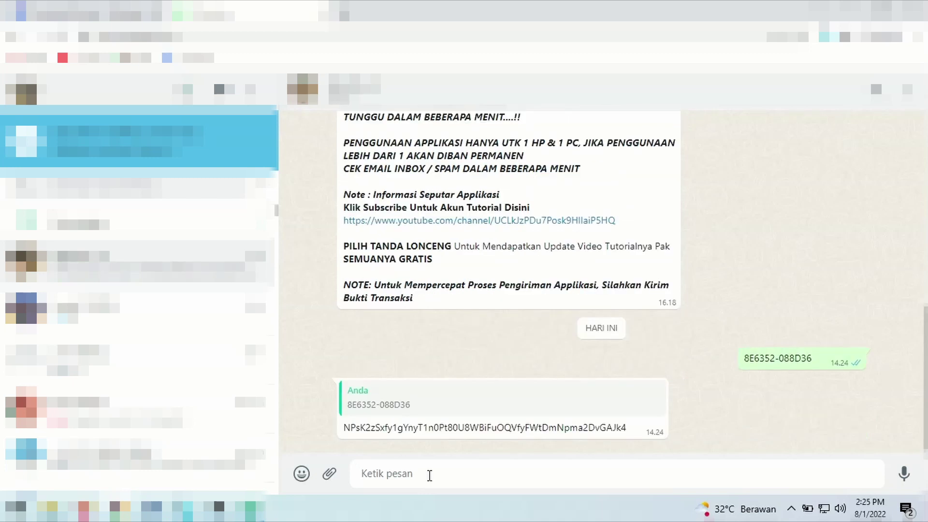
- Copy the hardware ID in the Wa Bulk Ultimate registration dialog and re-enter it under Registration Information
{"action": "left_click", "coordinate": [261, 511]}
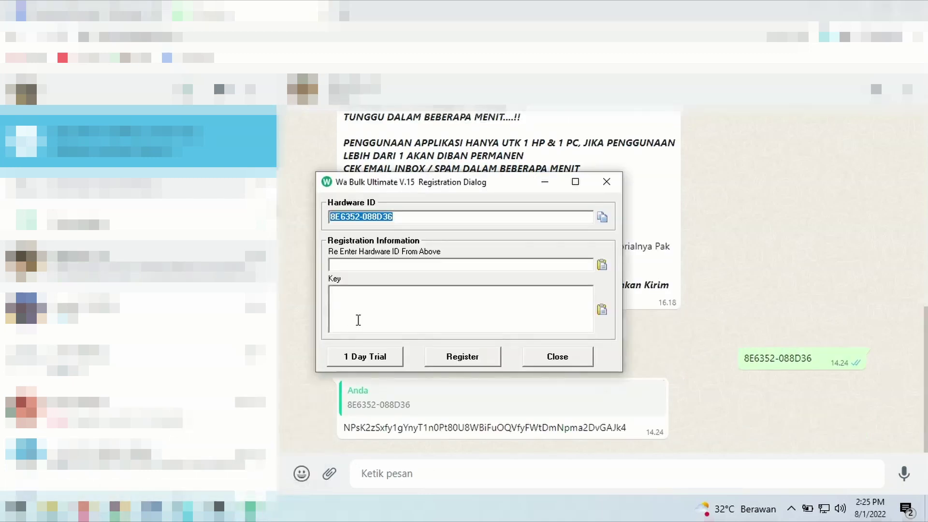
{"action": "left_click", "coordinate": [414, 217]}
{"action": "left_click", "coordinate": [602, 219]}
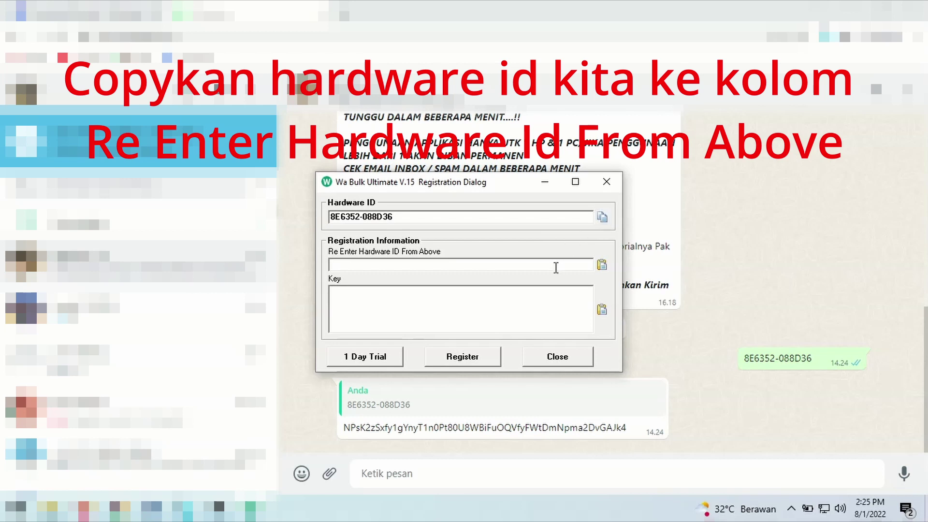
{"action": "key", "text": "ctrl+v"}
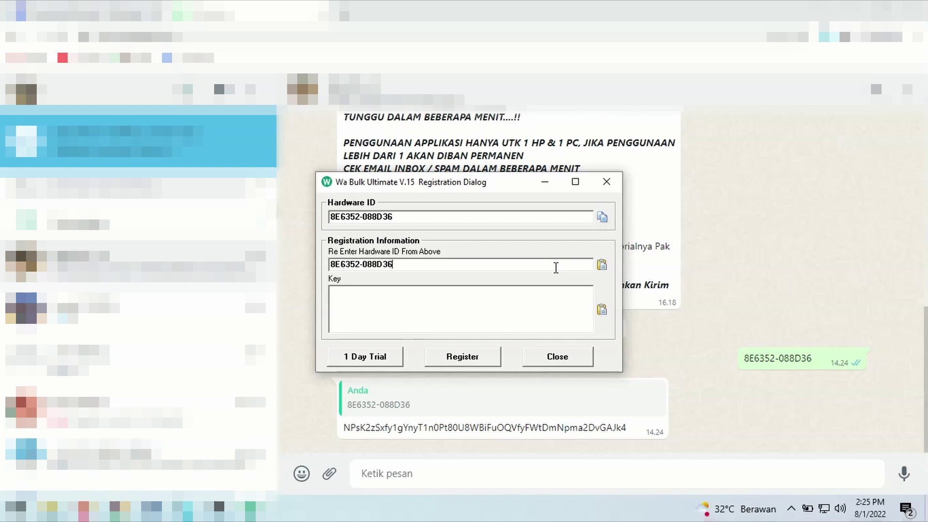
- Copy the licence key from the admin's WhatsApp reply, paste it into the registration dialog's Key field, and register Wa Bulk Ultimate
{"action": "left_click", "coordinate": [630, 429]}
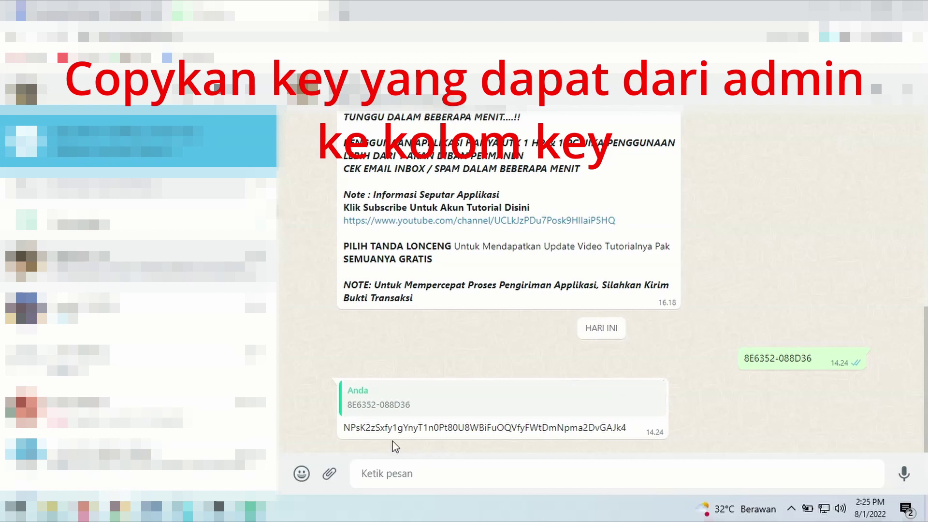
{"action": "left_click_drag", "start_coordinate": [345, 428], "coordinate": [633, 429]}
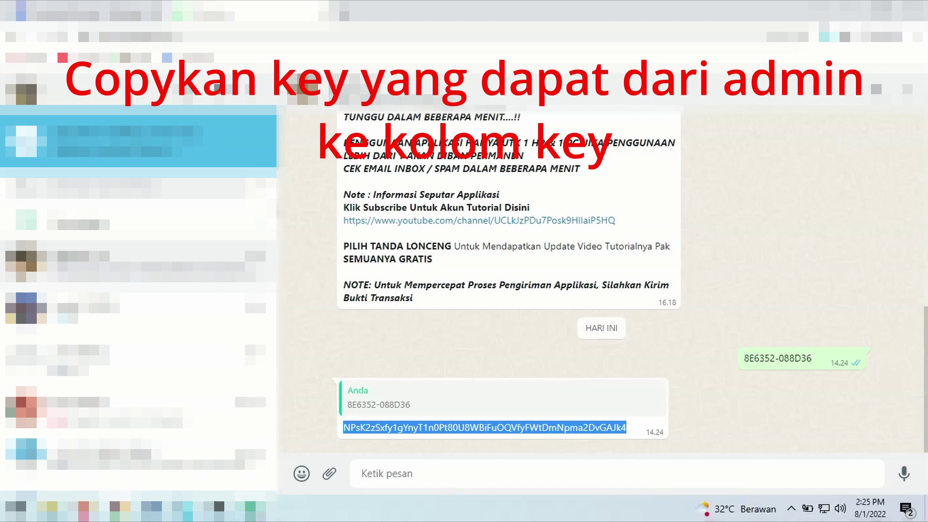
{"action": "left_click", "coordinate": [261, 513]}
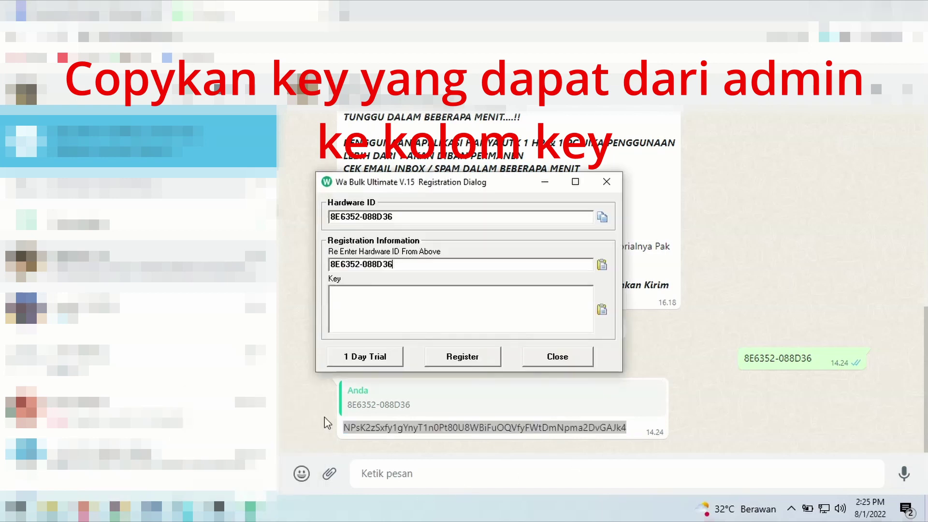
{"action": "left_click", "coordinate": [394, 318]}
{"action": "key", "text": "ctrl+v"}
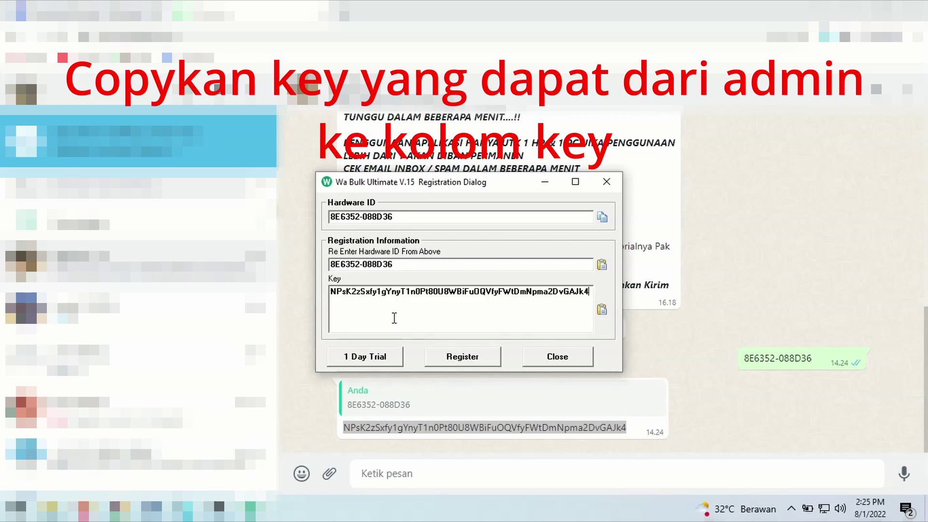
{"action": "left_click", "coordinate": [459, 358]}
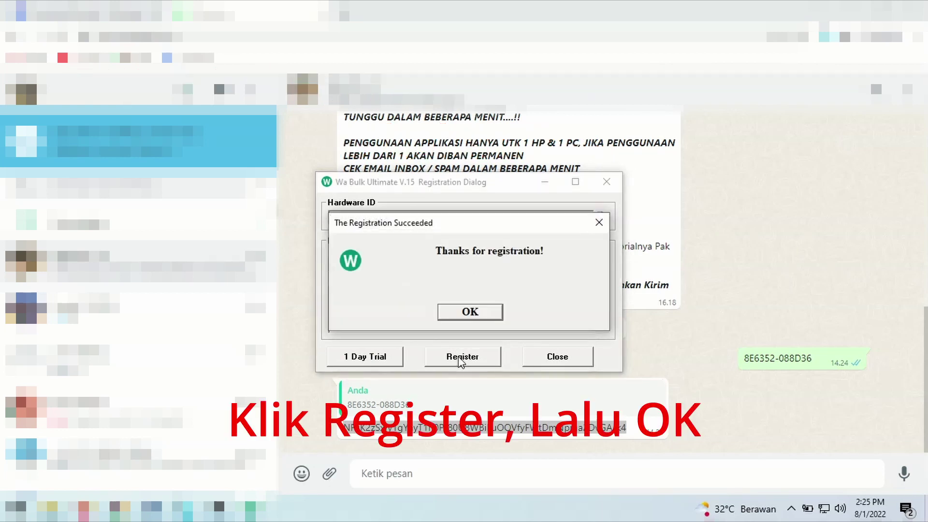
{"action": "left_click", "coordinate": [477, 314]}
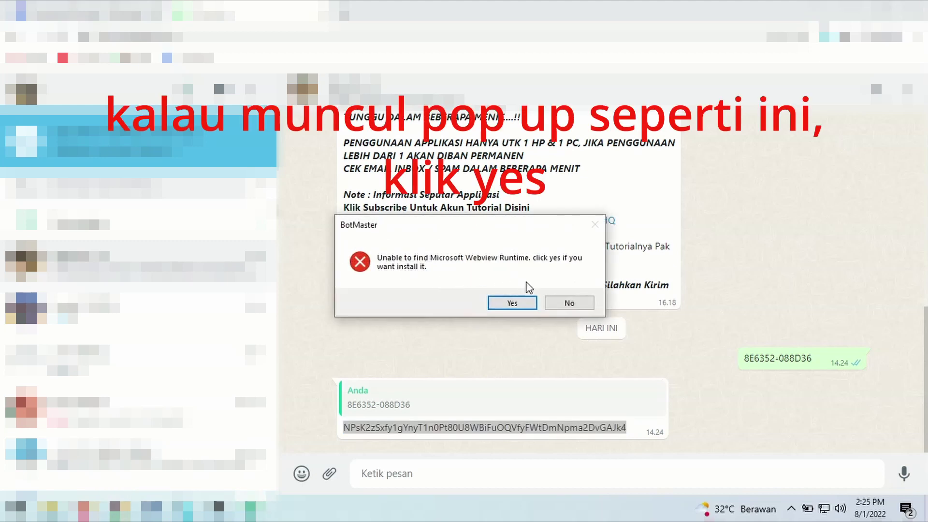
- Accept installing the Microsoft Webview Runtime, and open WhatsApp from Wa Bulk Ultimate to display the phone-linking page
{"action": "left_click", "coordinate": [512, 303]}
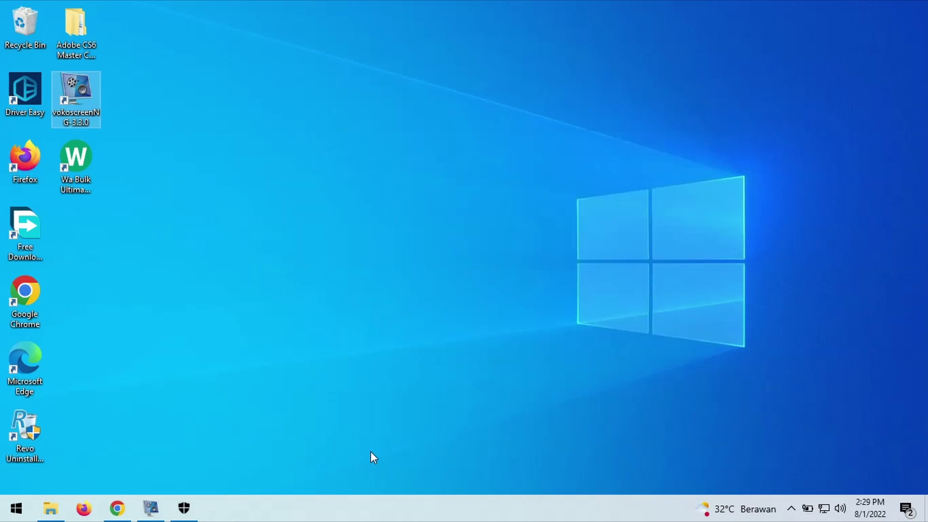
{"action": "double_click", "coordinate": [71, 164]}
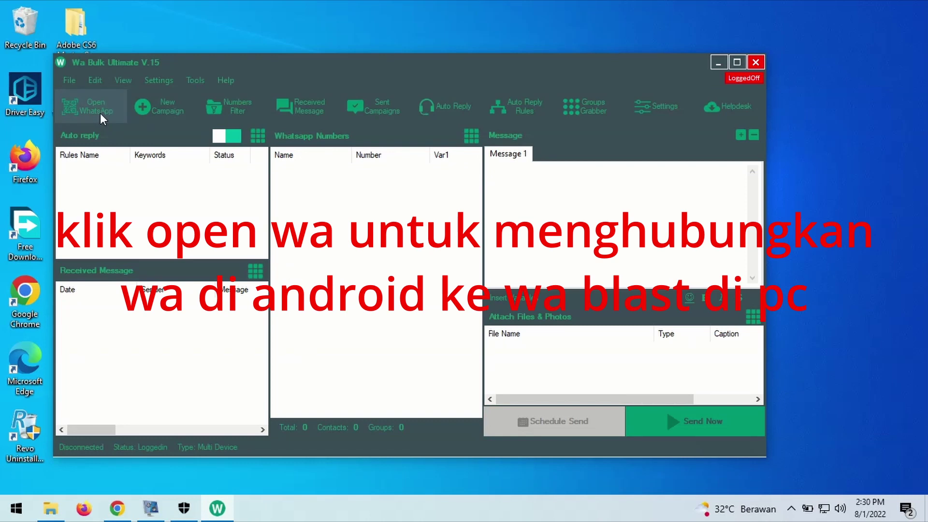
{"action": "left_click", "coordinate": [100, 113]}
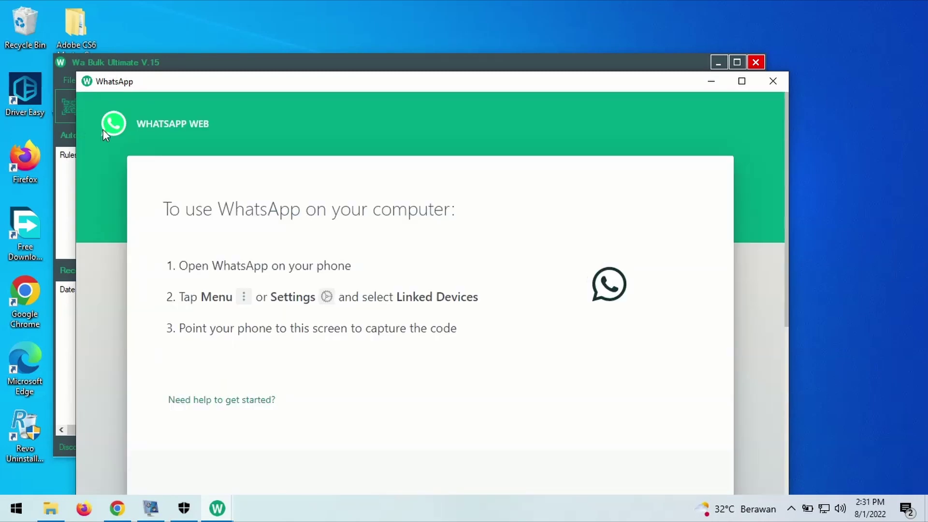
- Switch to Windows Security and open the Exclusions page of the Microsoft Defender Antivirus settings
{"action": "left_click", "coordinate": [184, 512]}
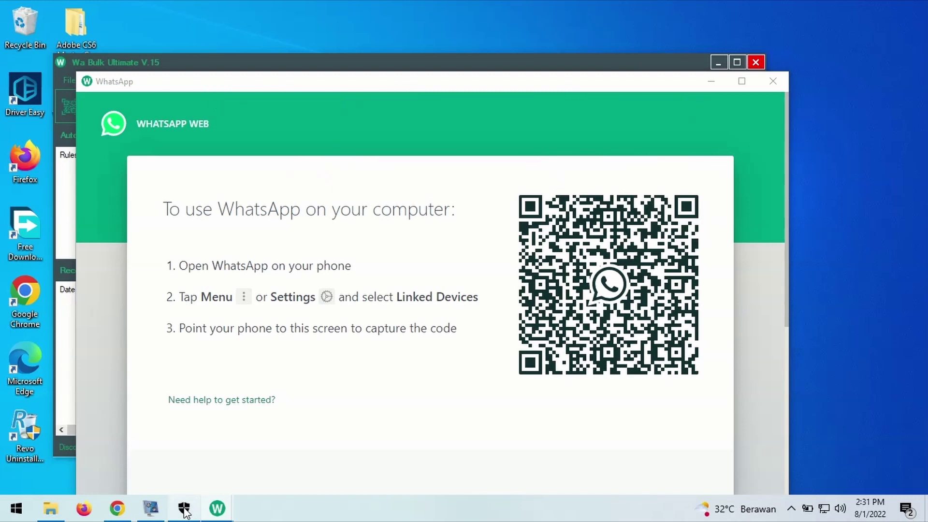
{"action": "left_click", "coordinate": [184, 508]}
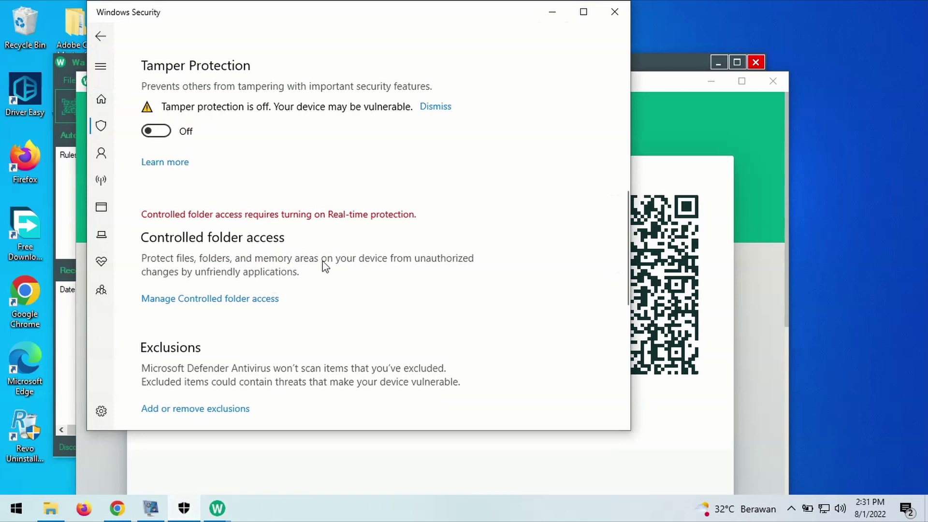
{"action": "scroll", "coordinate": [338, 256], "scroll_direction": "down", "scroll_amount": 2}
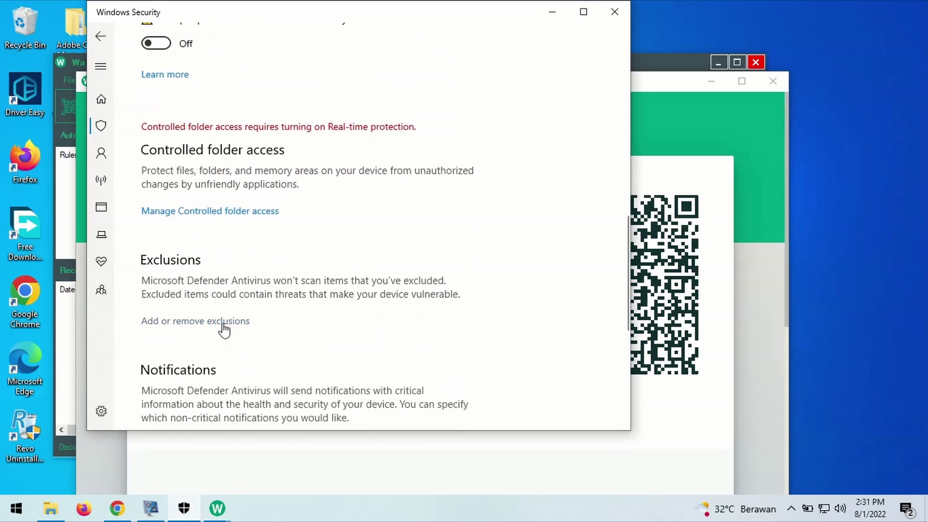
{"action": "left_click", "coordinate": [223, 327]}
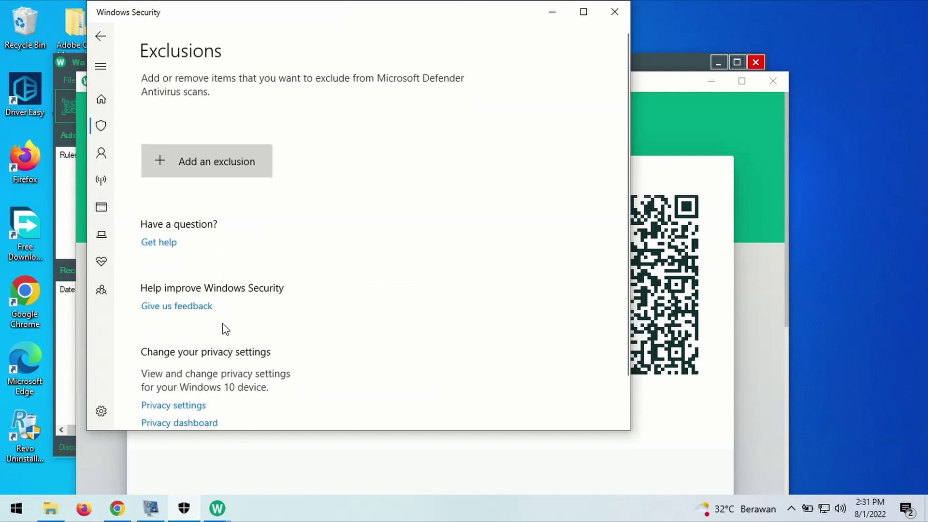
- Add the folder C:\Program Files (x86)\Wa Bulk Ultimate as a Microsoft Defender exclusion
{"action": "left_click", "coordinate": [229, 163]}
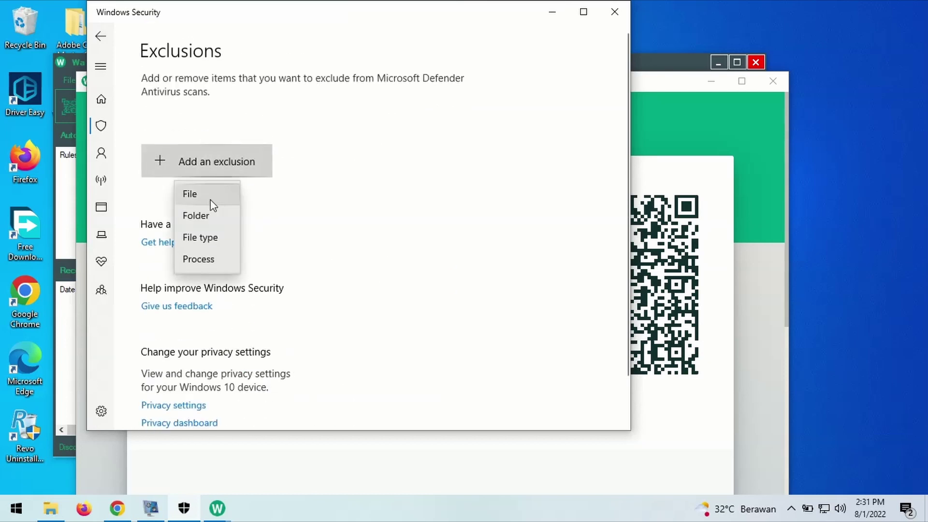
{"action": "left_click", "coordinate": [202, 225]}
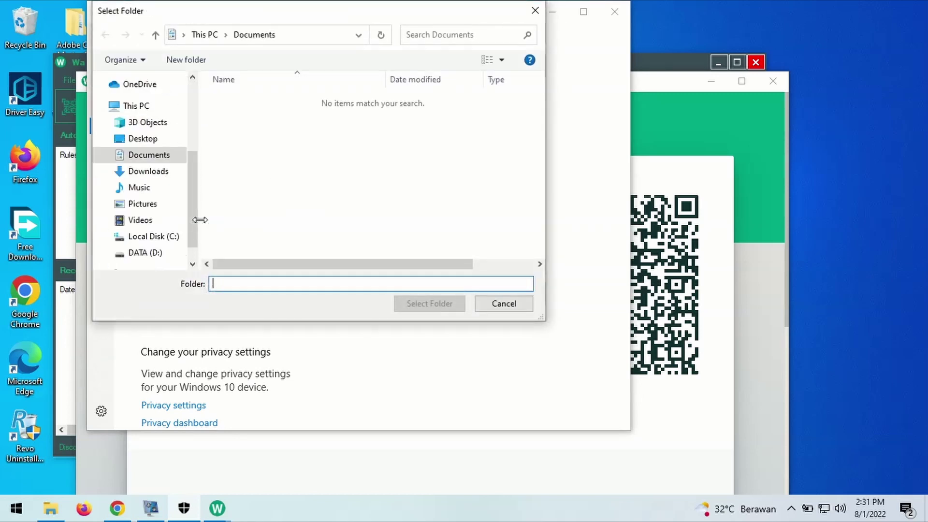
{"action": "left_click", "coordinate": [160, 236]}
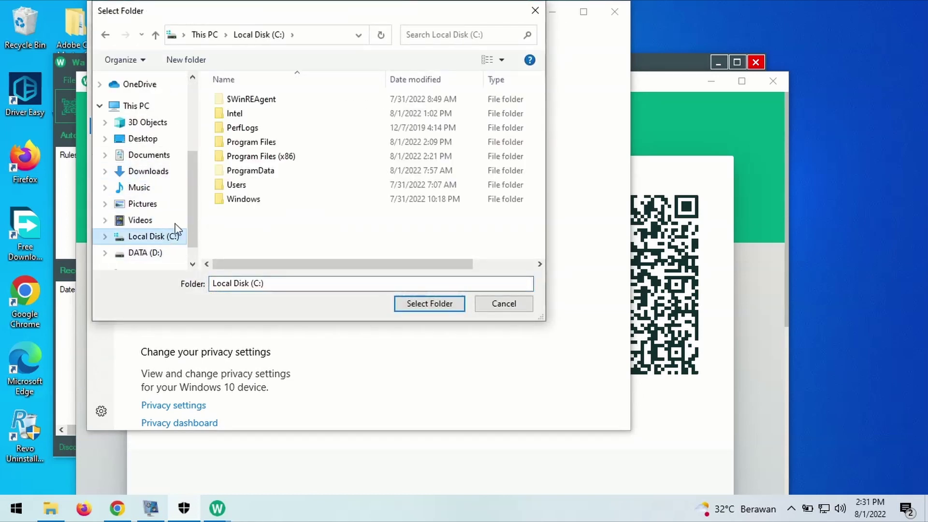
{"action": "left_click", "coordinate": [255, 156]}
{"action": "double_click", "coordinate": [255, 159]}
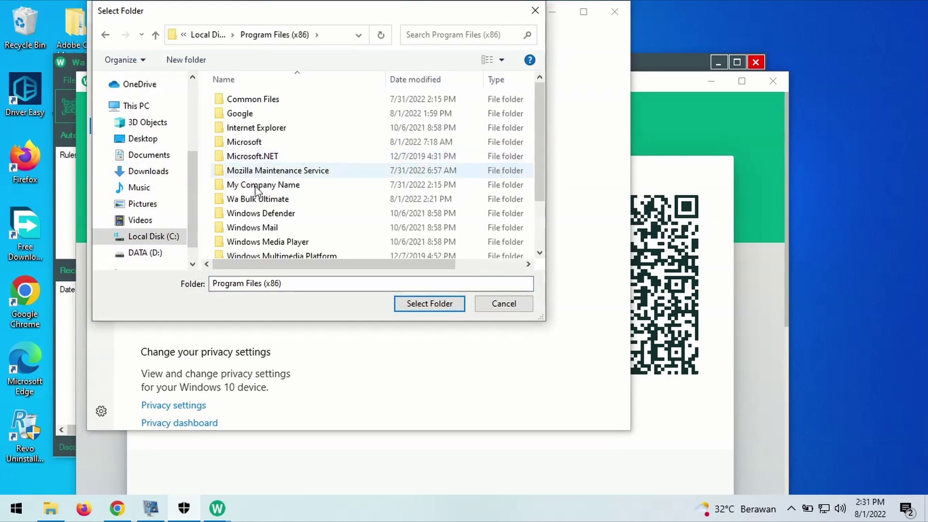
{"action": "left_click", "coordinate": [271, 199]}
{"action": "left_click", "coordinate": [429, 303]}
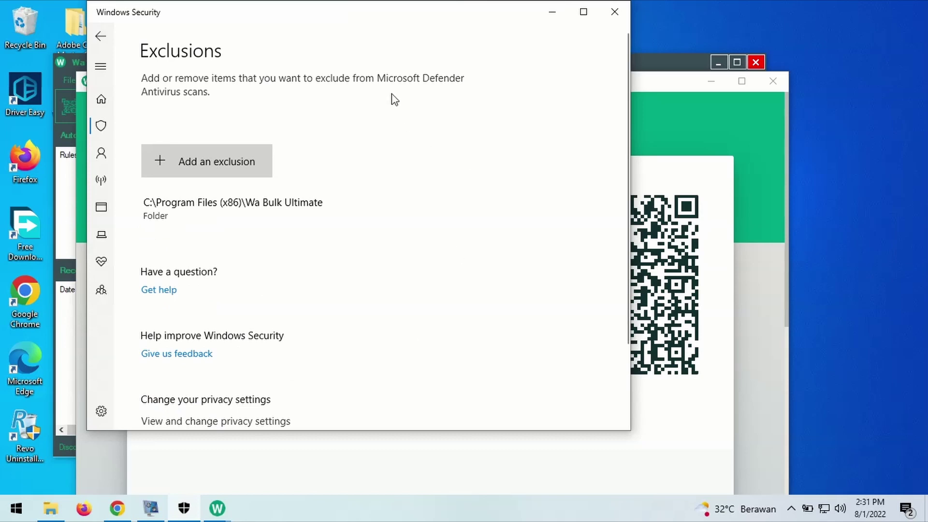
- Return to the Virus & threat protection settings and turn on Real-time protection and Cloud-delivered protection
{"action": "left_click", "coordinate": [100, 39]}
{"action": "left_click", "coordinate": [159, 229]}
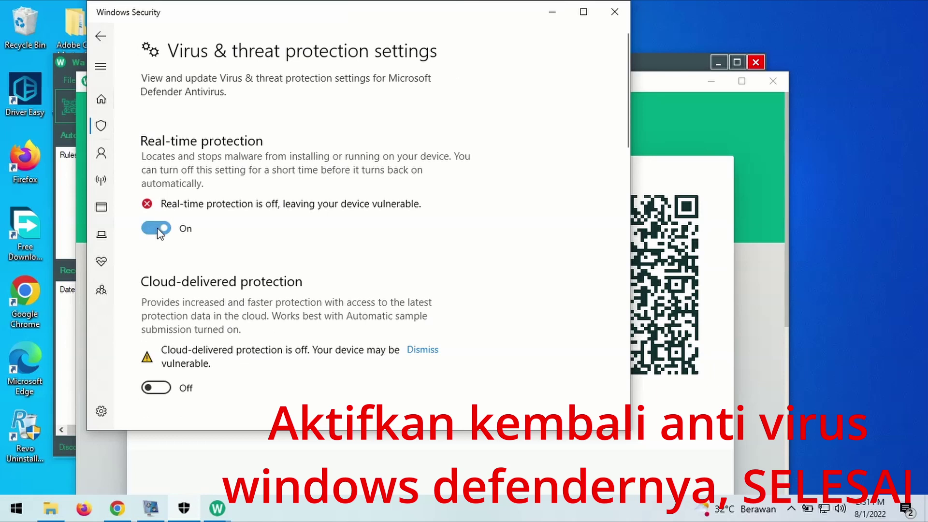
{"action": "left_click", "coordinate": [156, 376]}
{"action": "scroll", "coordinate": [263, 405], "scroll_direction": "down", "scroll_amount": 3}
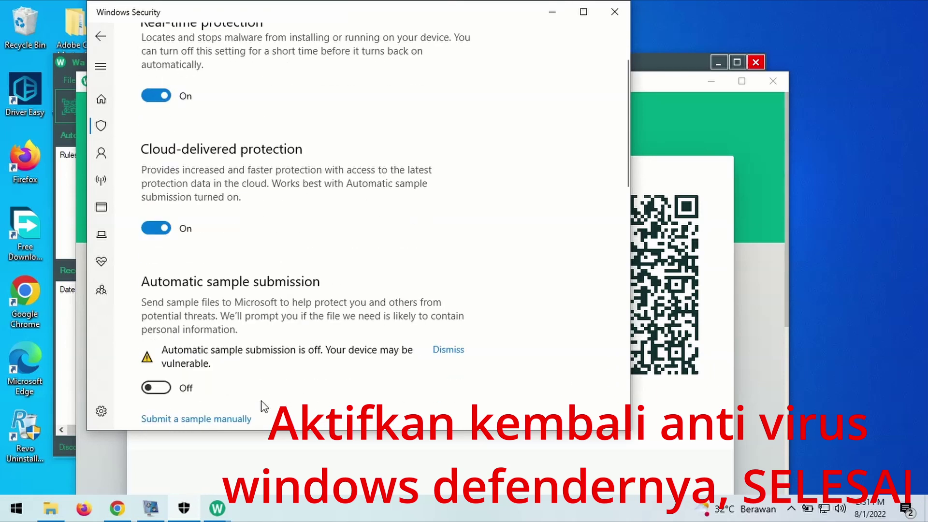